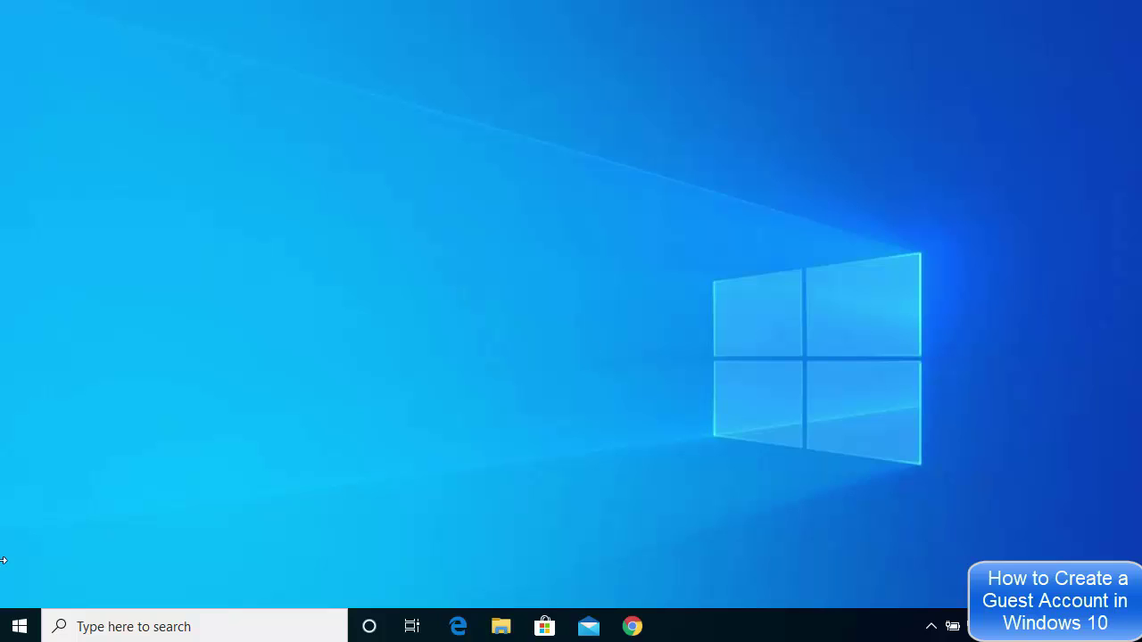
# Open the Start menu and expand its left rail.
pyautogui.click(22, 629)
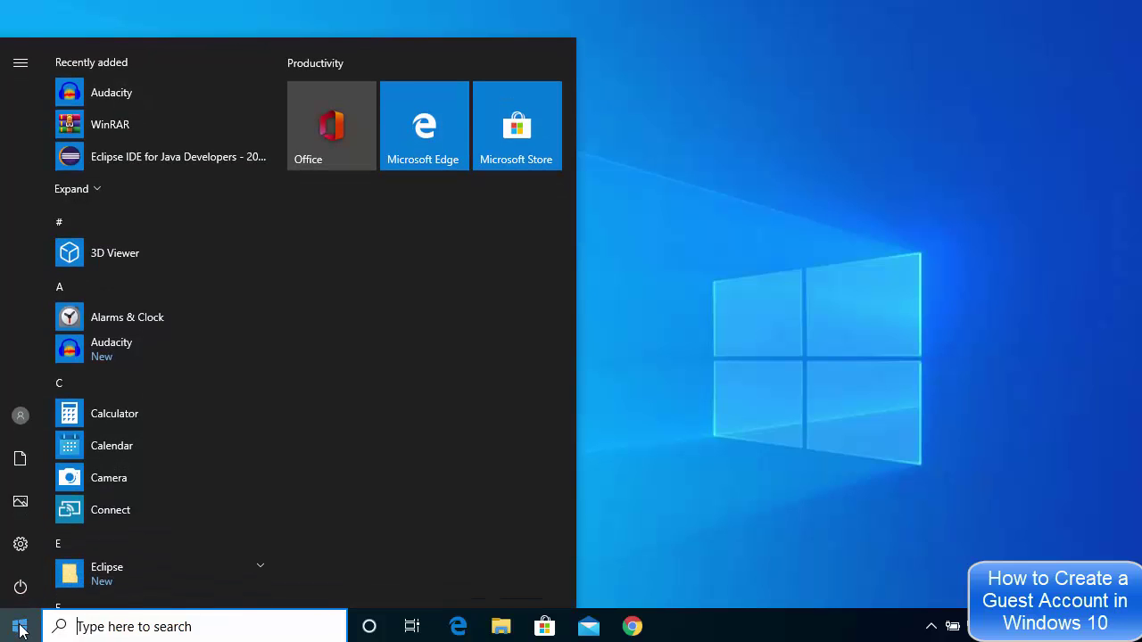
pyautogui.moveTo(32, 555)
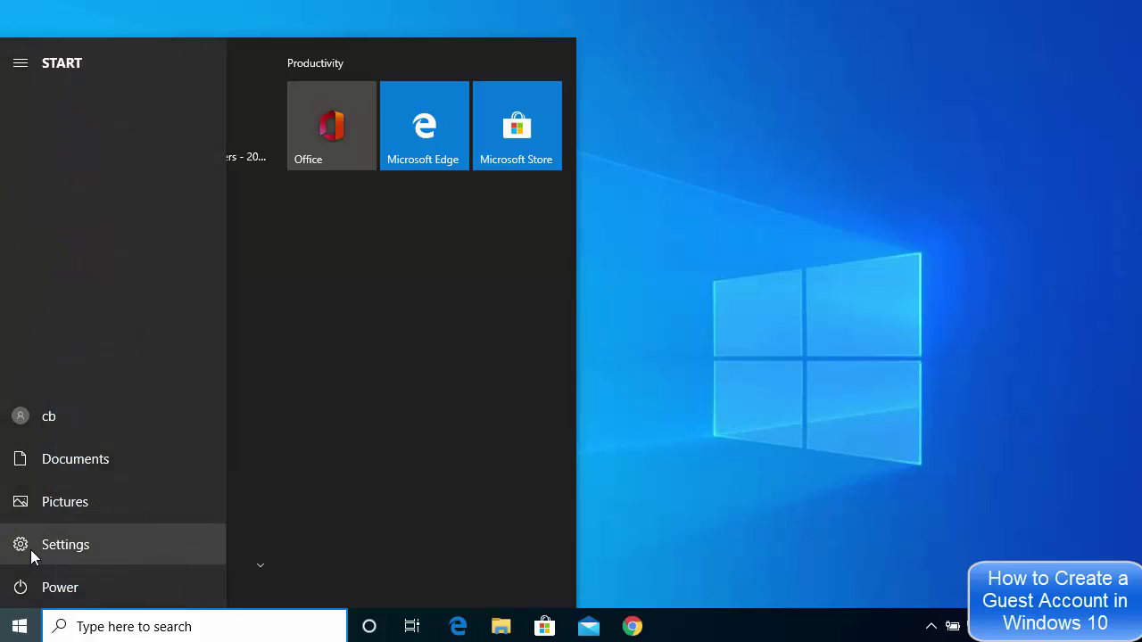
# Launch Settings from the Start menu and go to the Accounts section.
pyautogui.click(77, 550)
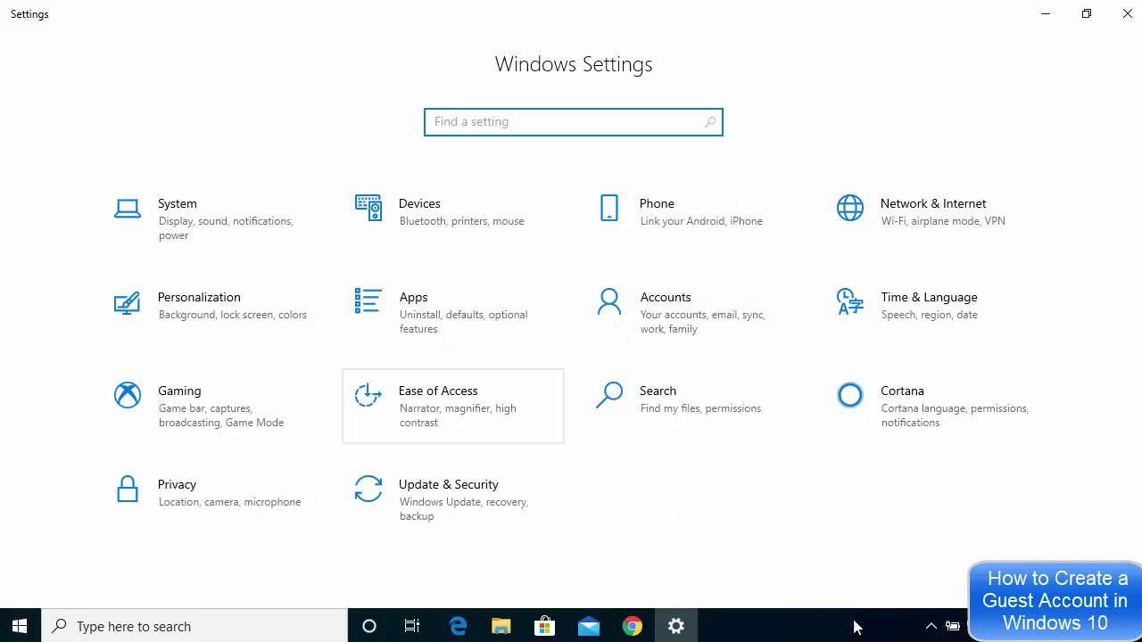
pyautogui.click(686, 321)
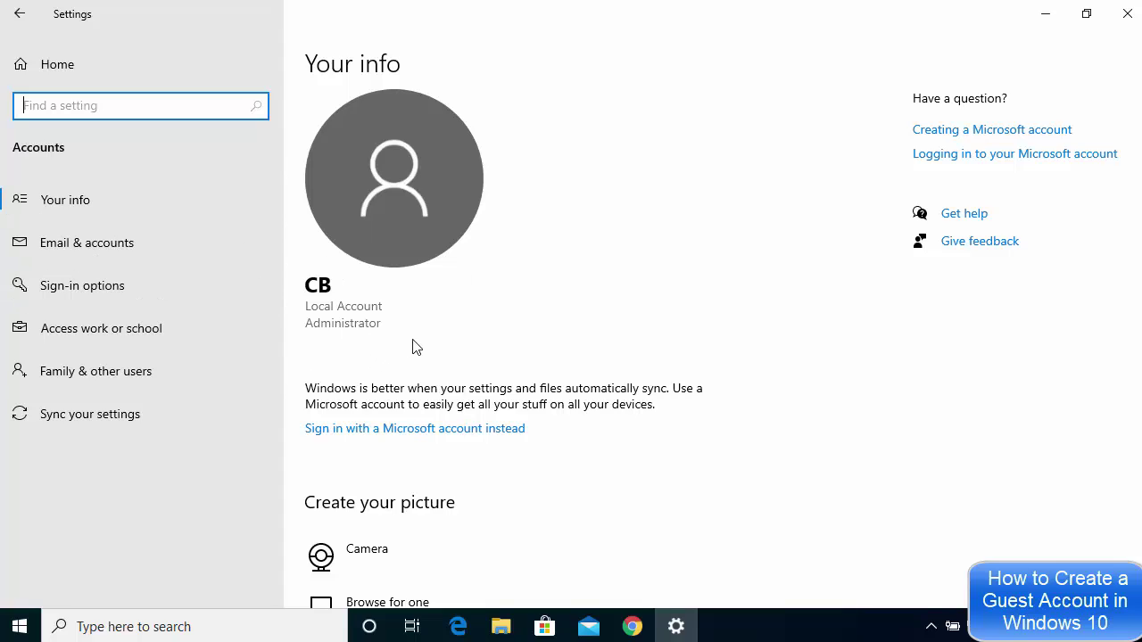
# In Family & other users, add someone else without their sign-in information.
pyautogui.click(76, 373)
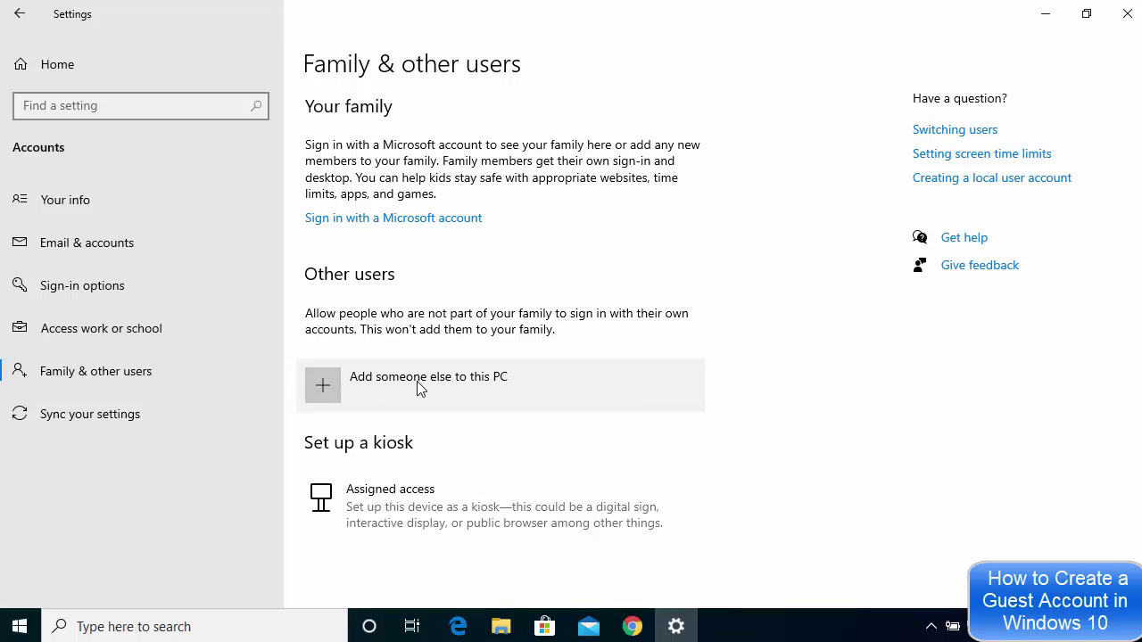
pyautogui.click(417, 383)
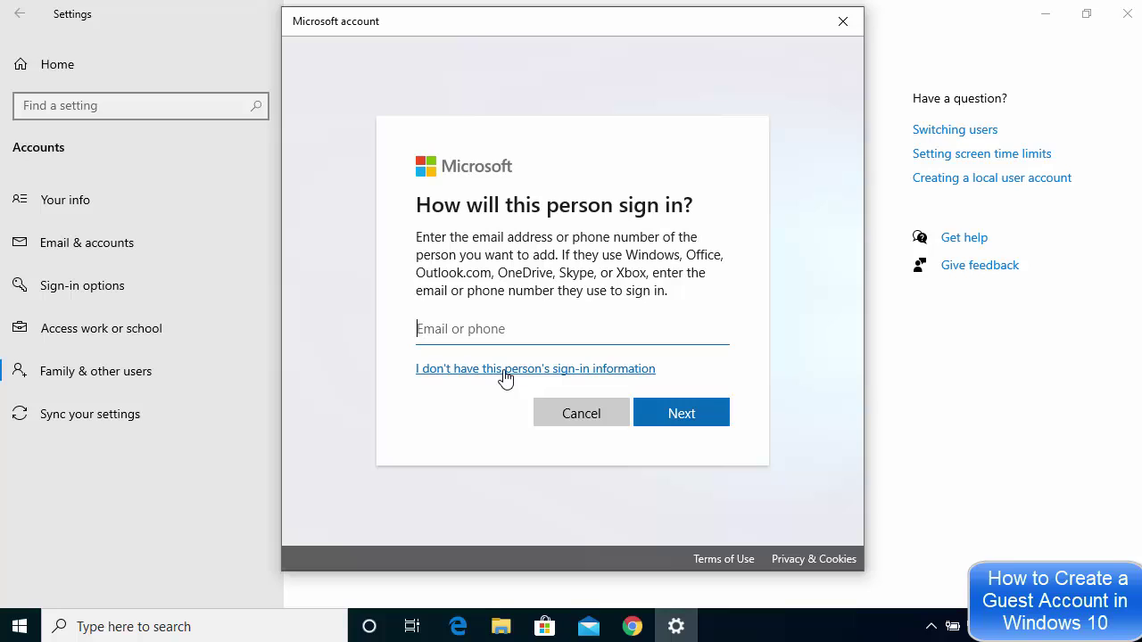
pyautogui.click(505, 370)
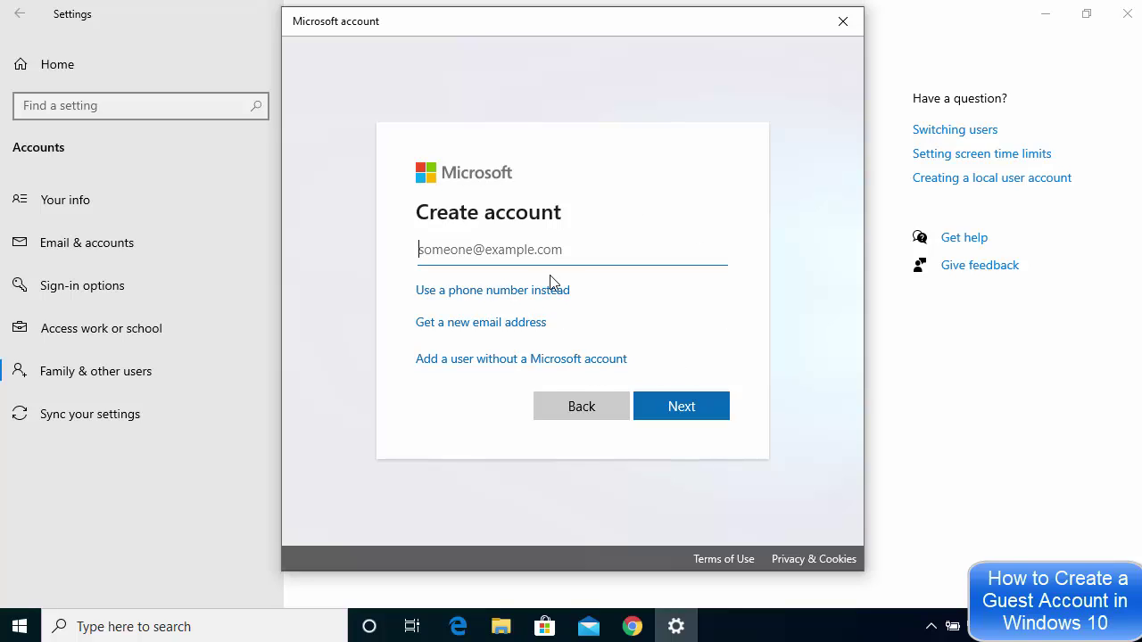
# Choose to add a user without a Microsoft account.
pyautogui.click(554, 258)
pyautogui.click(499, 366)
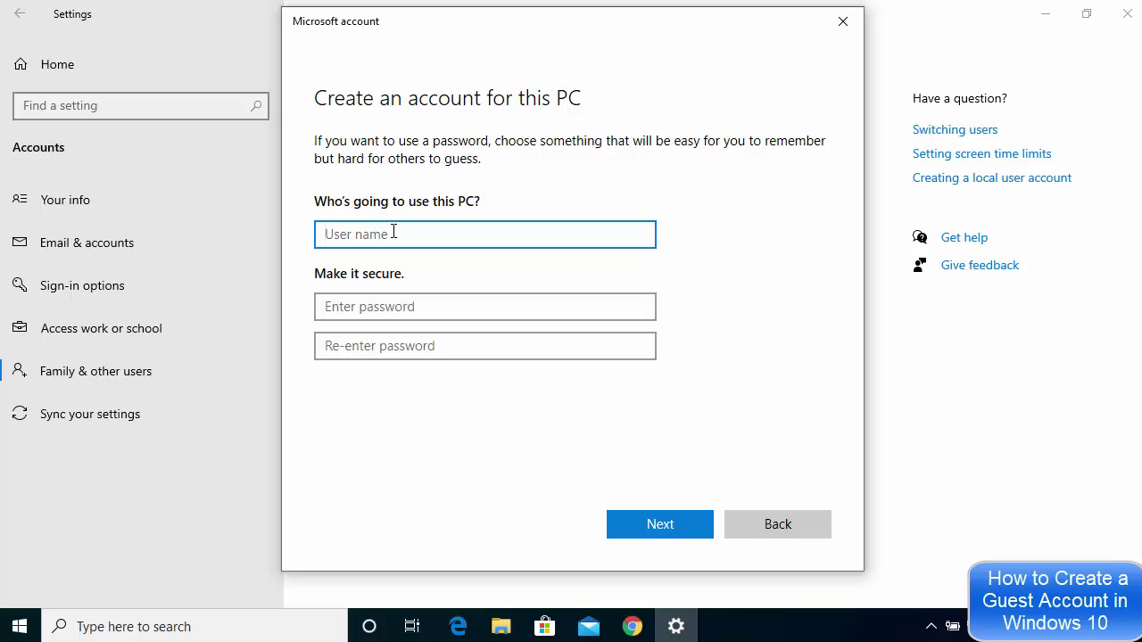
# Enter the user name UserTwo and type the account password twice.
pyautogui.write('UserTwo')
pyautogui.click(387, 305)
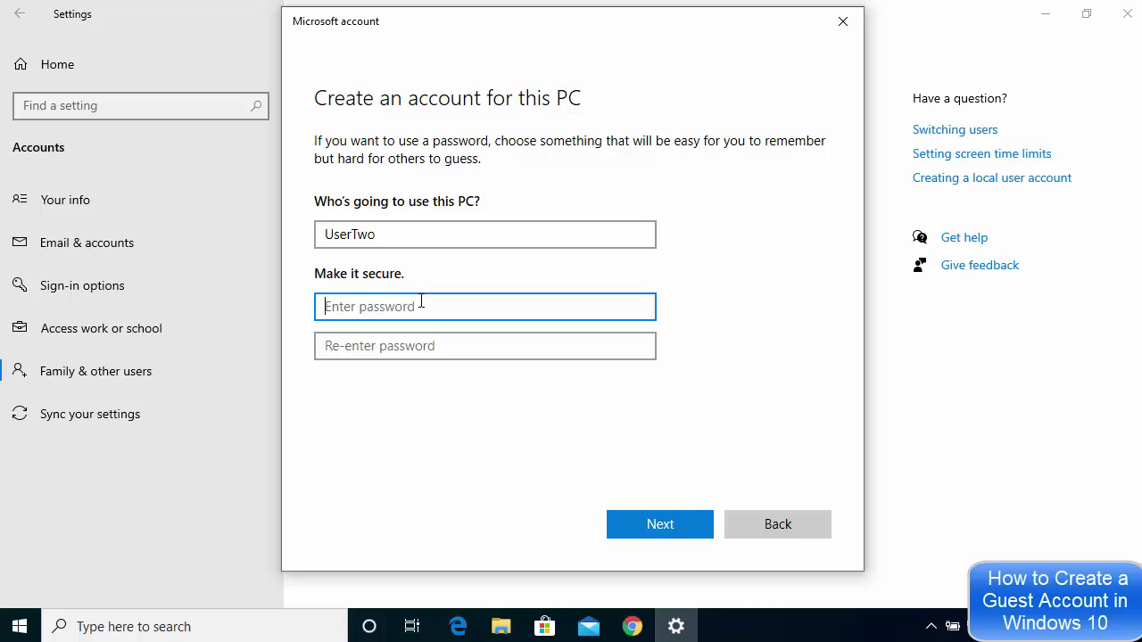
pyautogui.doubleClick(353, 235)
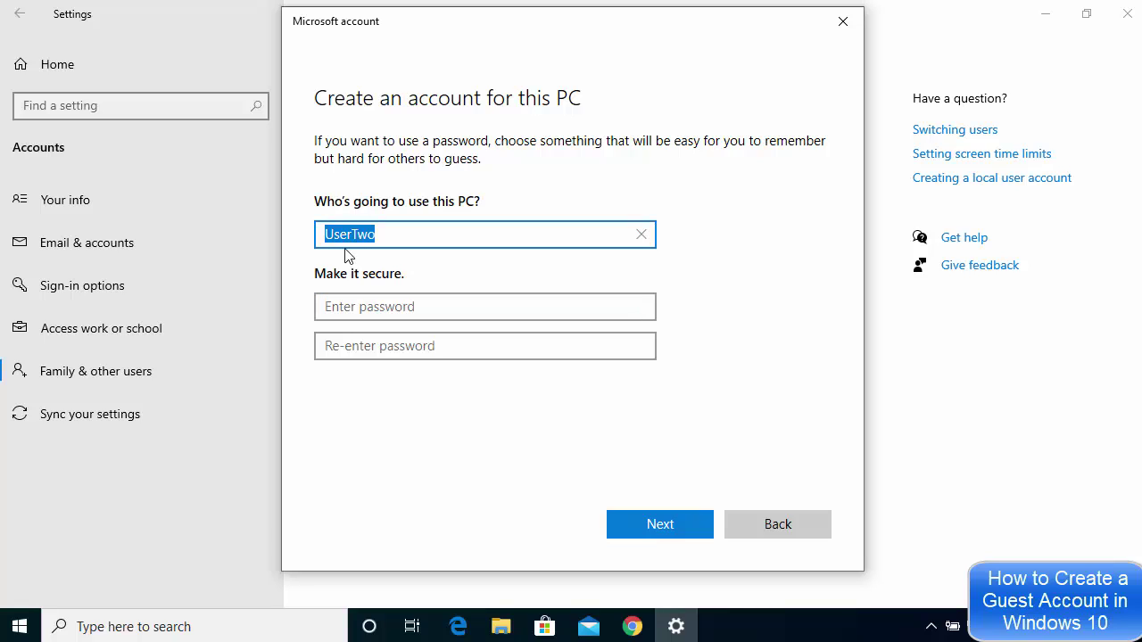
pyautogui.click(396, 310)
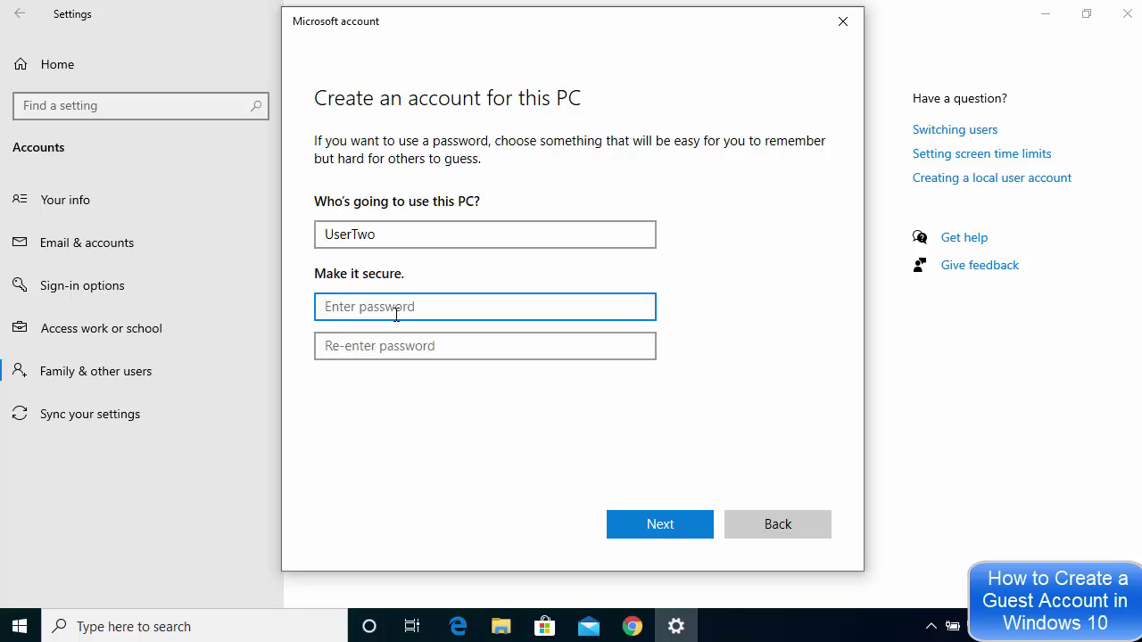
pyautogui.write('1234')
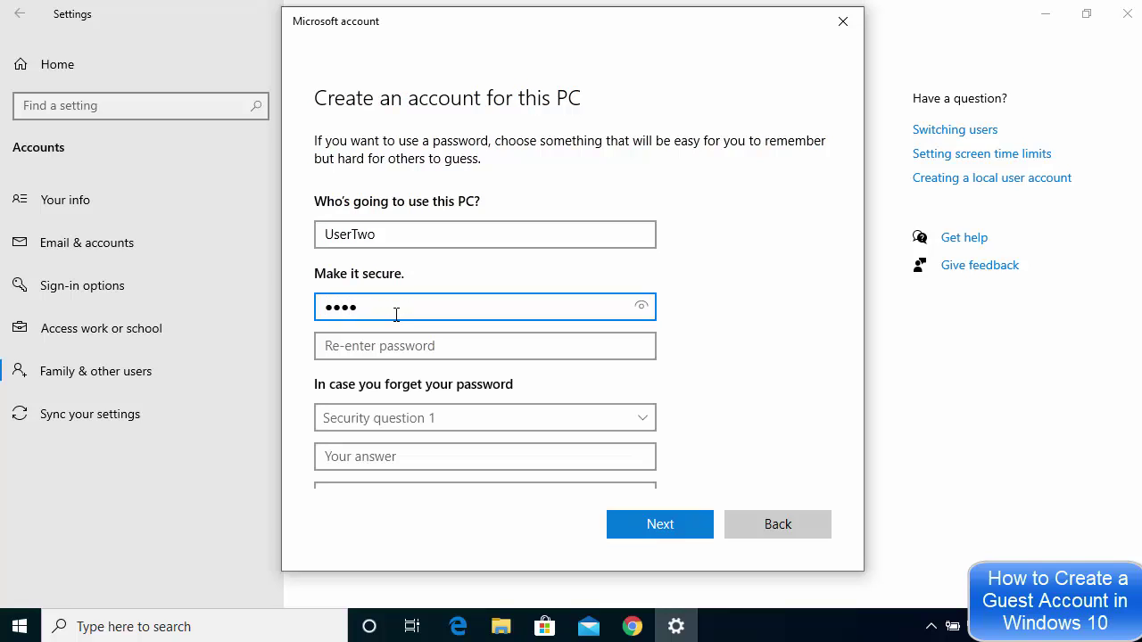
pyautogui.click(400, 345)
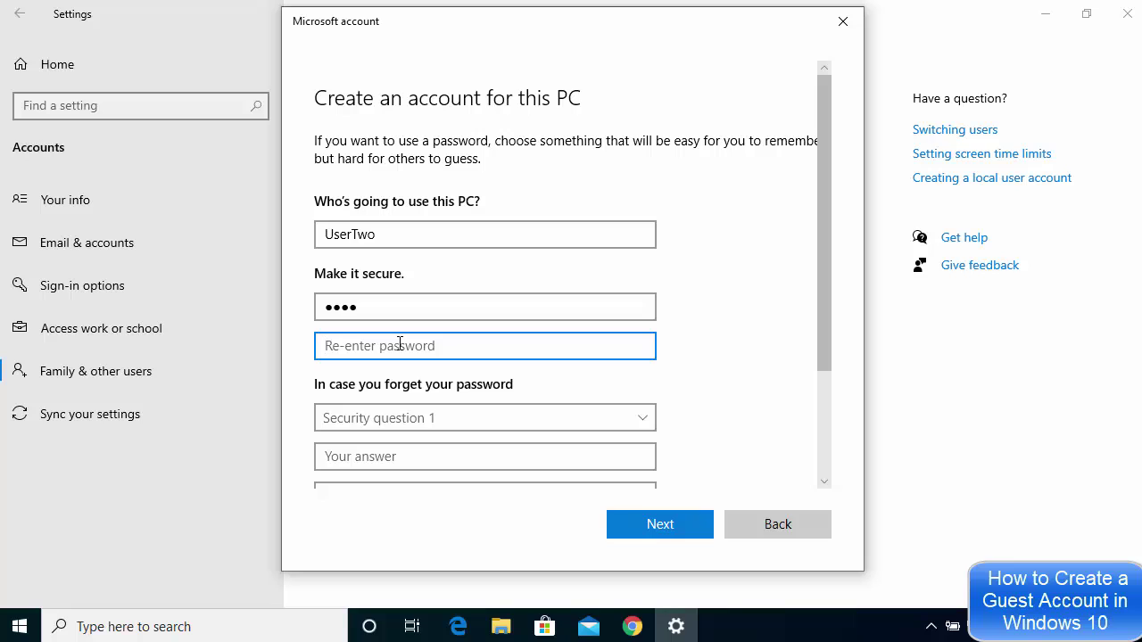
pyautogui.write('1234')
# Set the first security question to the first pet's name and enter its answer.
pyautogui.scroll(-3, 452, 309)
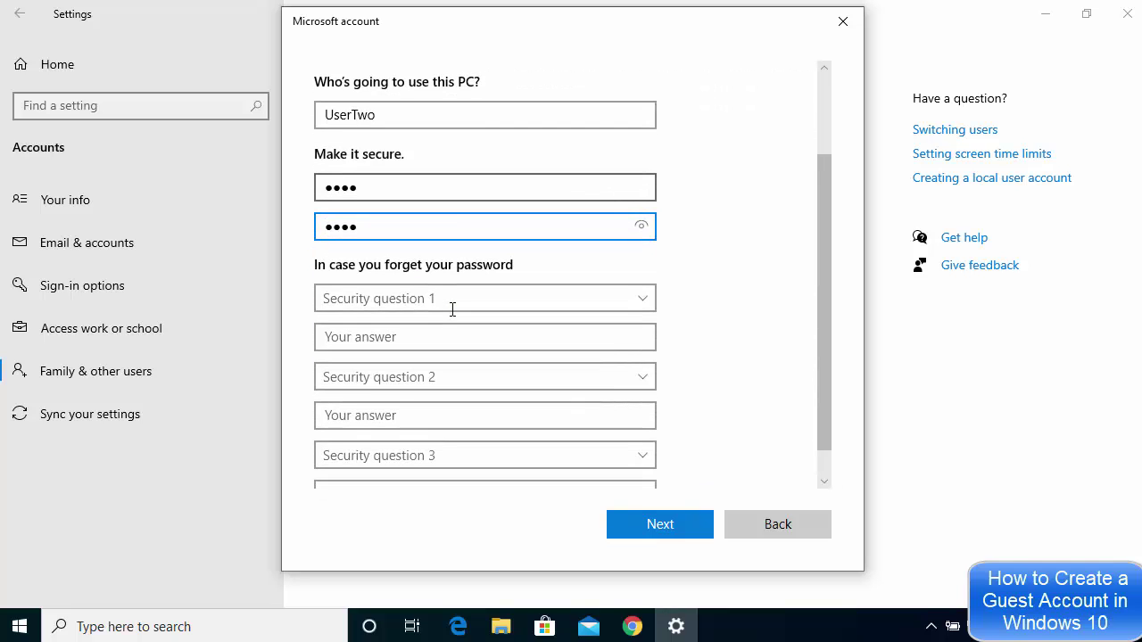
pyautogui.scroll(-1, 446, 303)
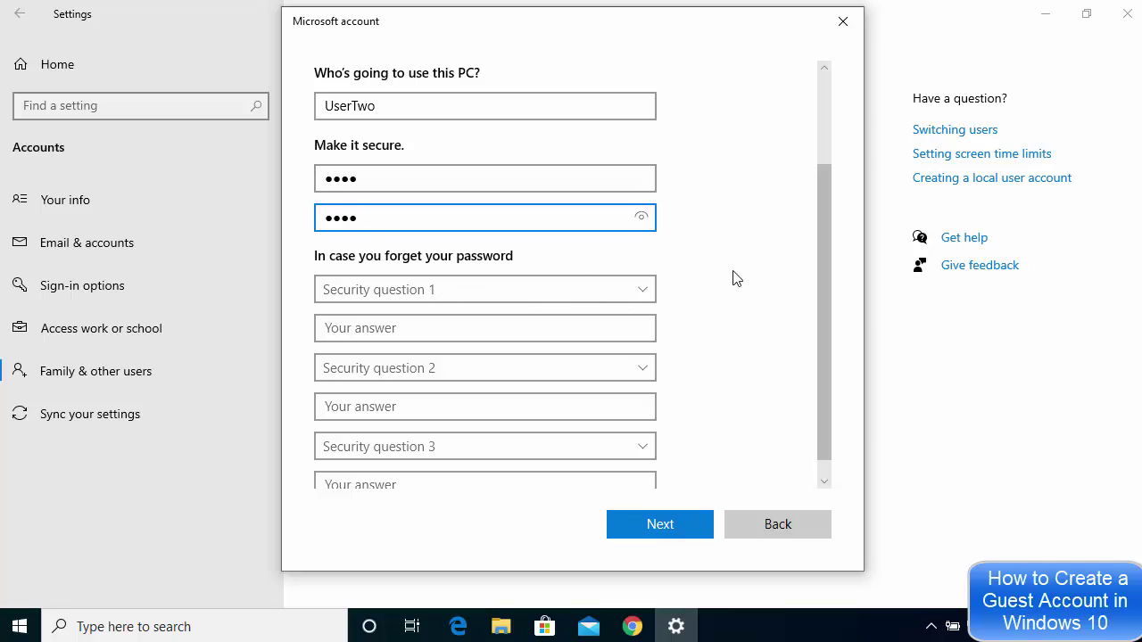
pyautogui.scroll(-1, 536, 266)
pyautogui.click(499, 266)
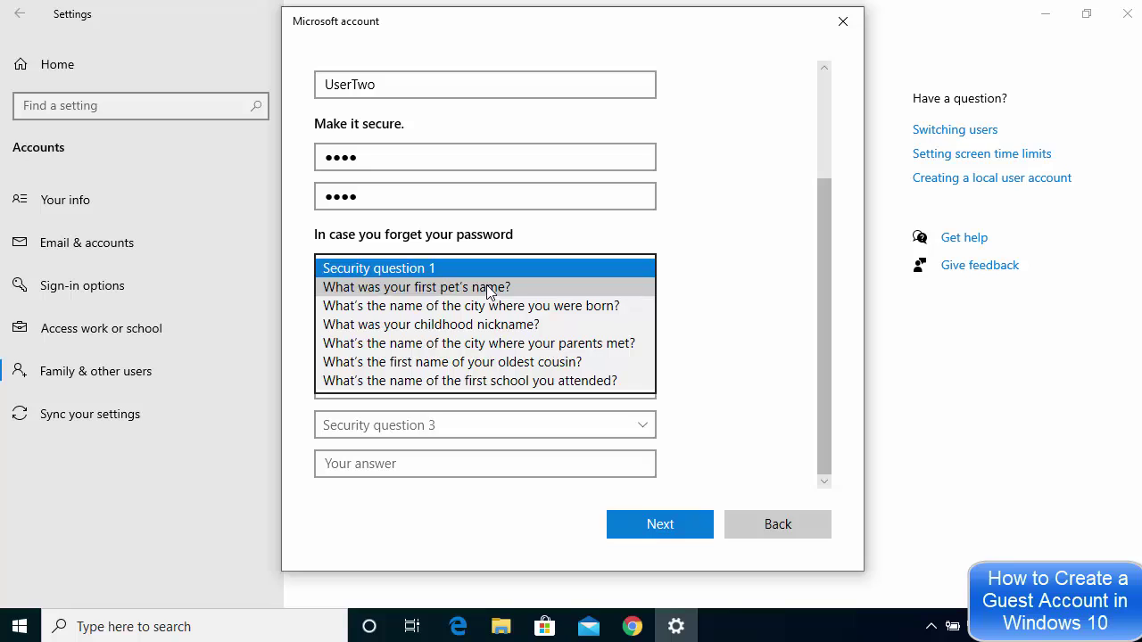
pyautogui.click(488, 287)
pyautogui.click(443, 308)
pyautogui.write('11')
# Set the second security question to the childhood nickname and enter its answer.
pyautogui.click(439, 349)
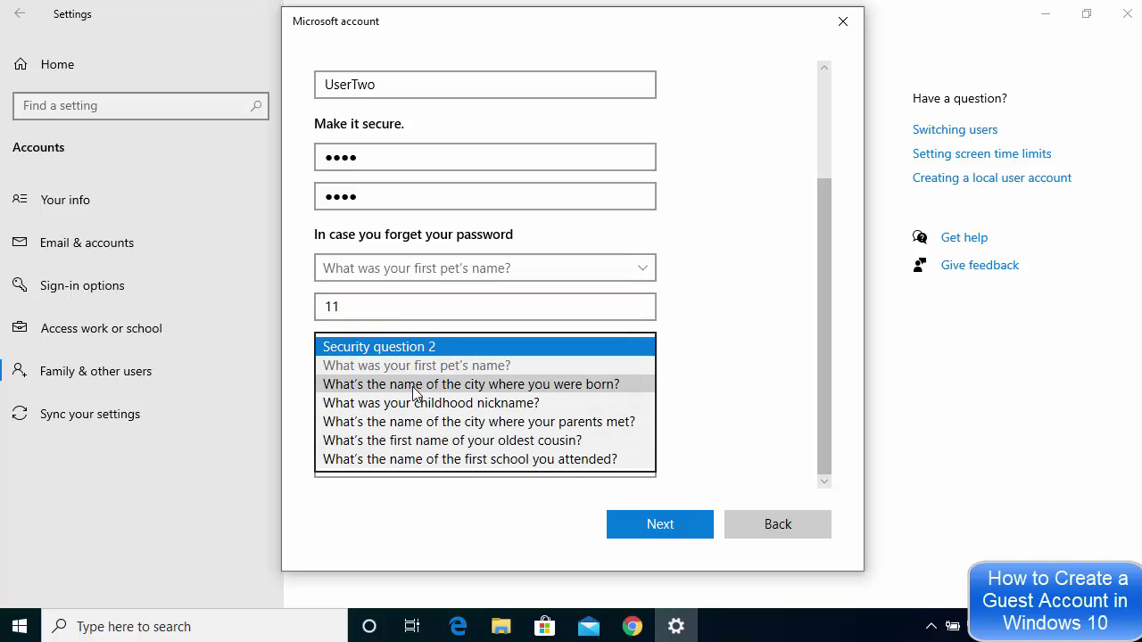
pyautogui.click(416, 404)
pyautogui.click(410, 384)
pyautogui.write('ddd')
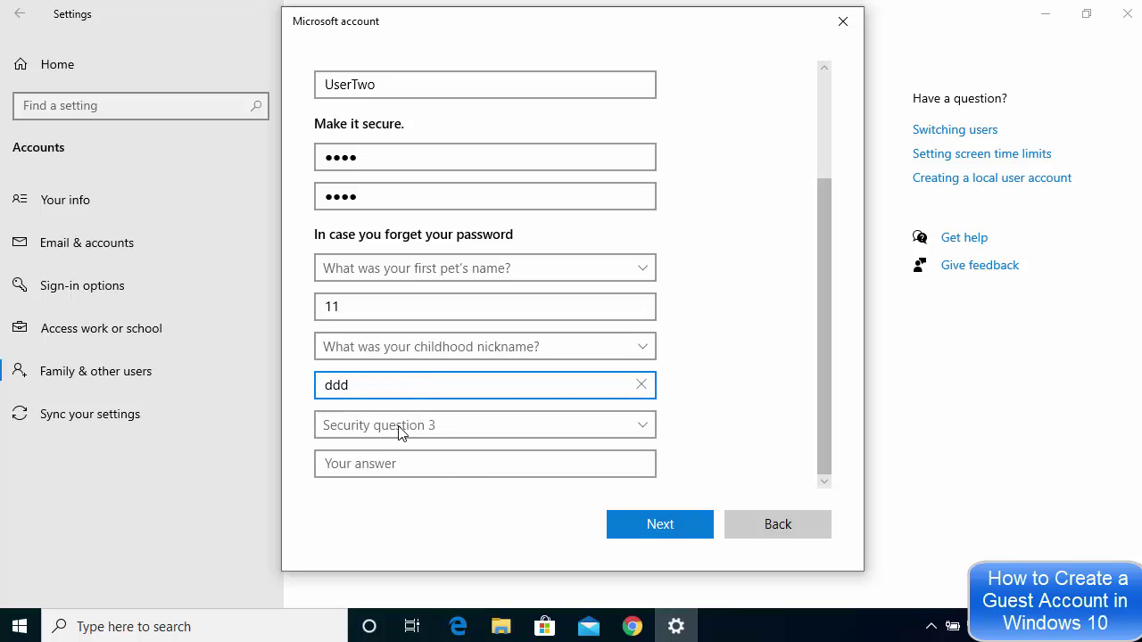
# Choose the where-parents-met question, answer it, and submit the new account.
pyautogui.click(401, 427)
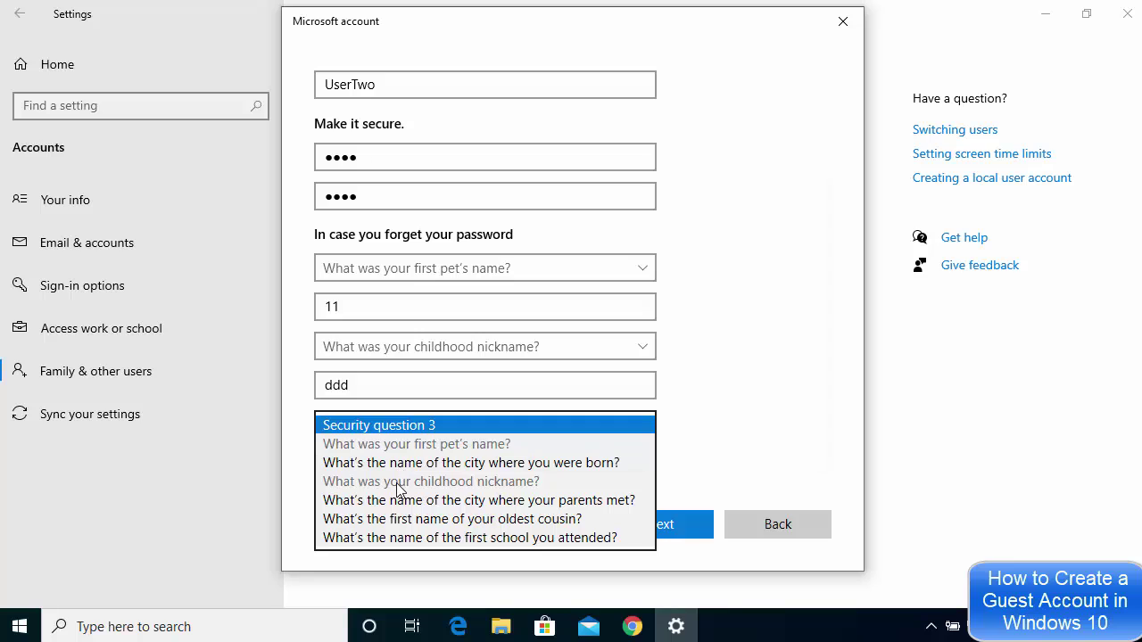
pyautogui.click(401, 502)
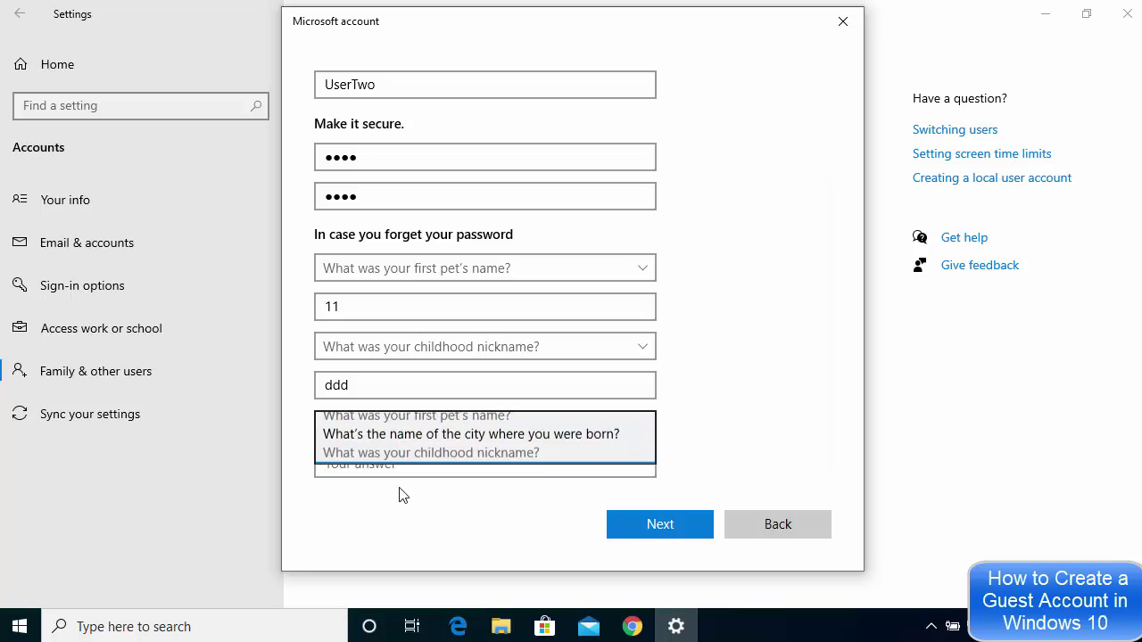
pyautogui.click(402, 458)
pyautogui.write('dddd')
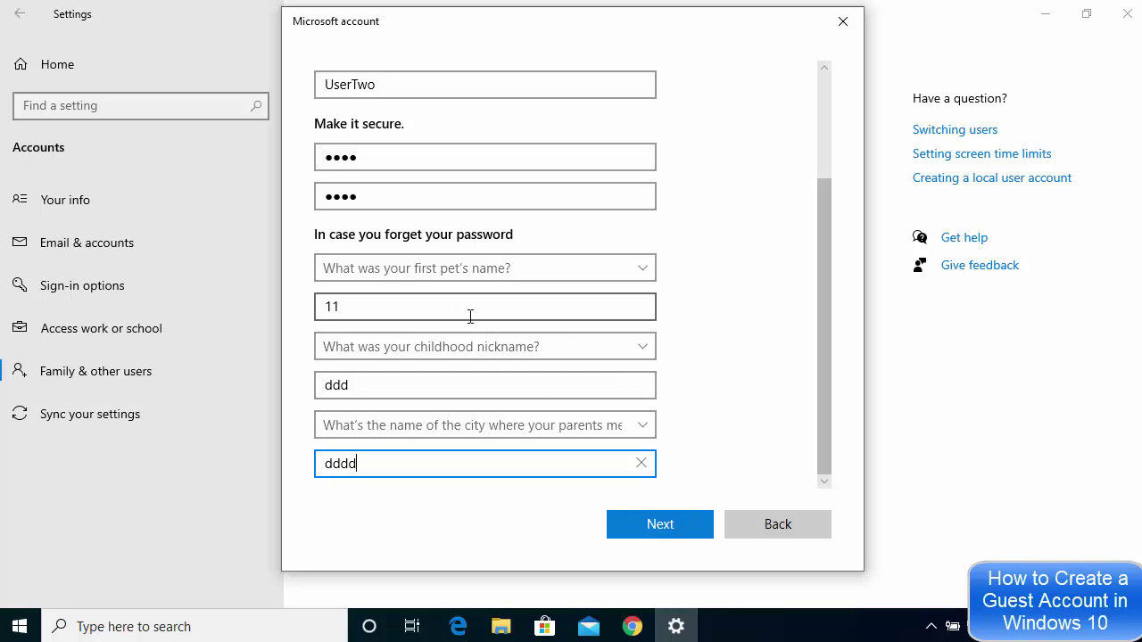
pyautogui.scroll(1, 470, 316)
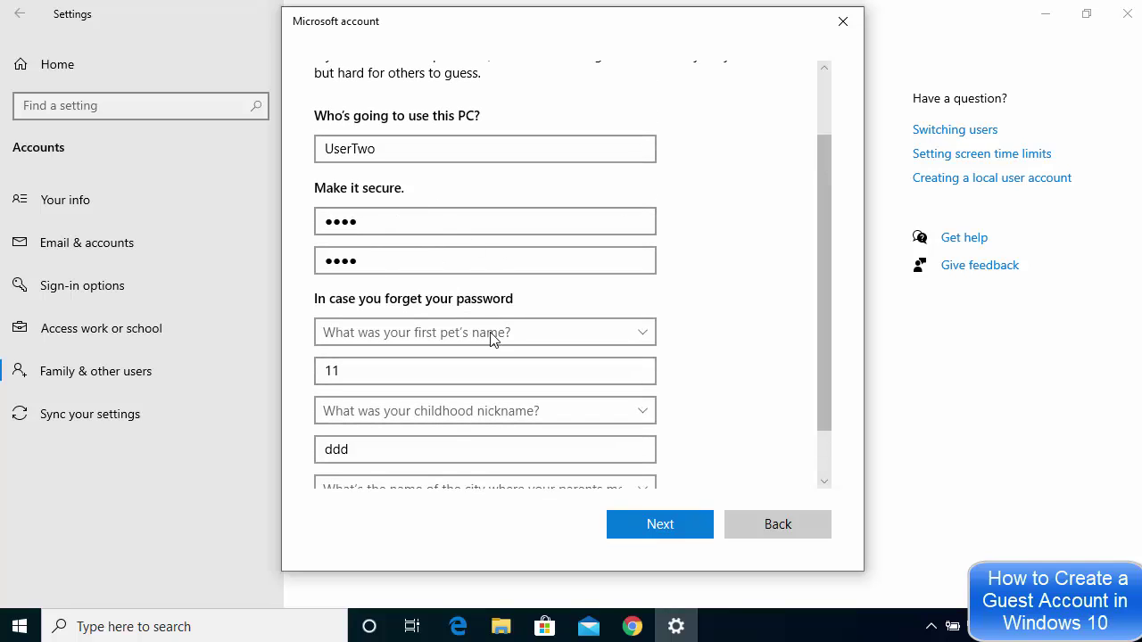
pyautogui.click(654, 525)
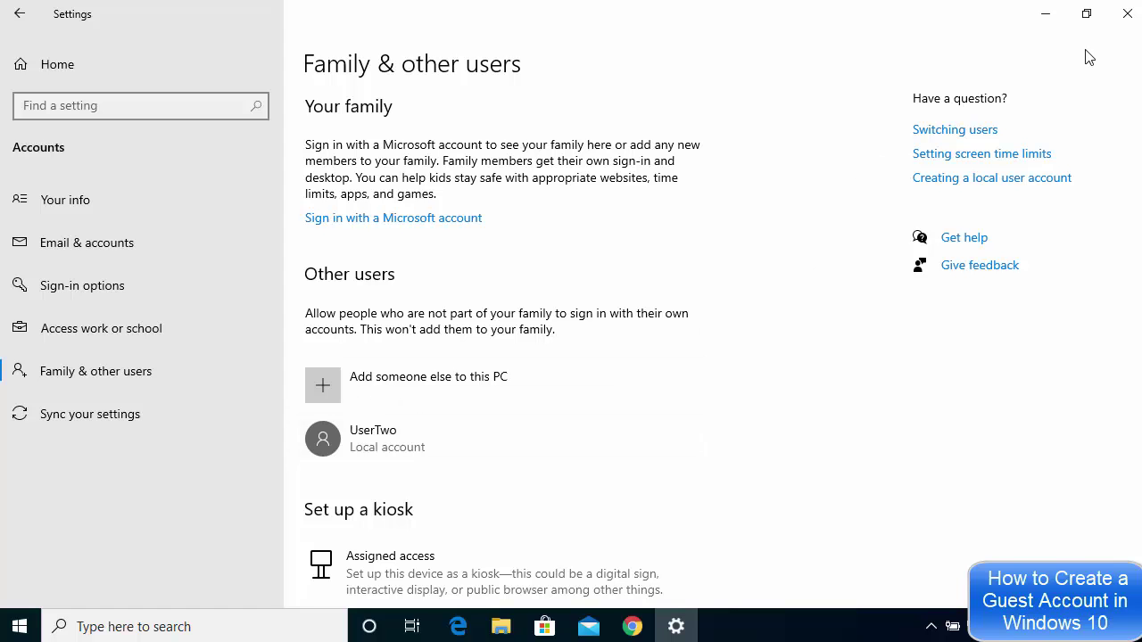
# Close the Settings window now that UserTwo is listed under Other users.
pyautogui.click(1126, 14)
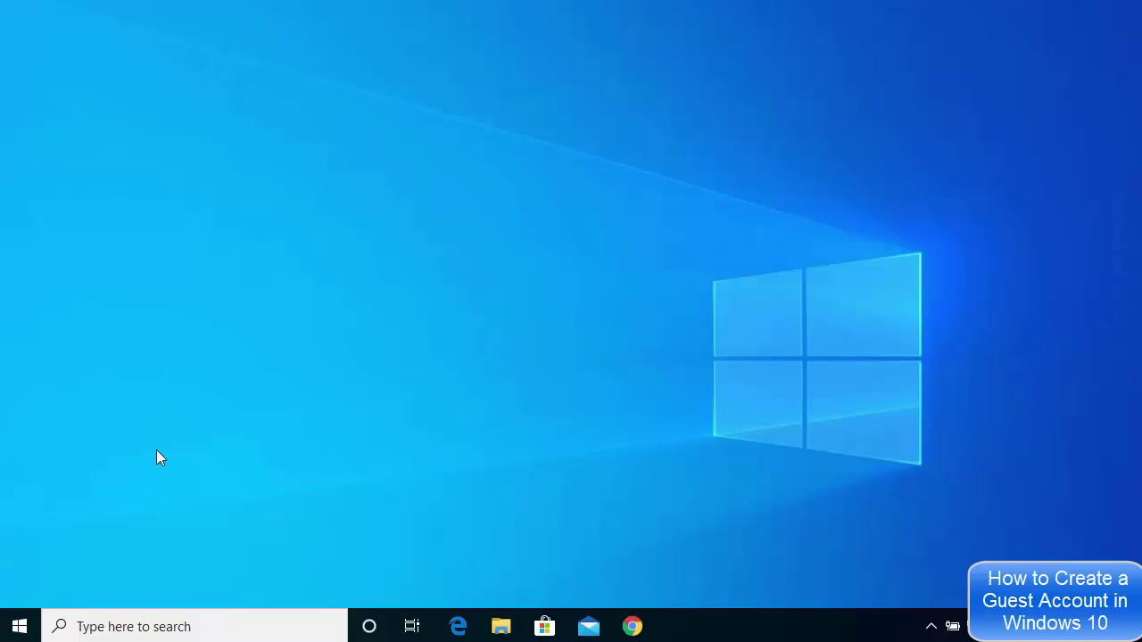
# Sign out the current user through the Start menu's account icon.
pyautogui.click(23, 626)
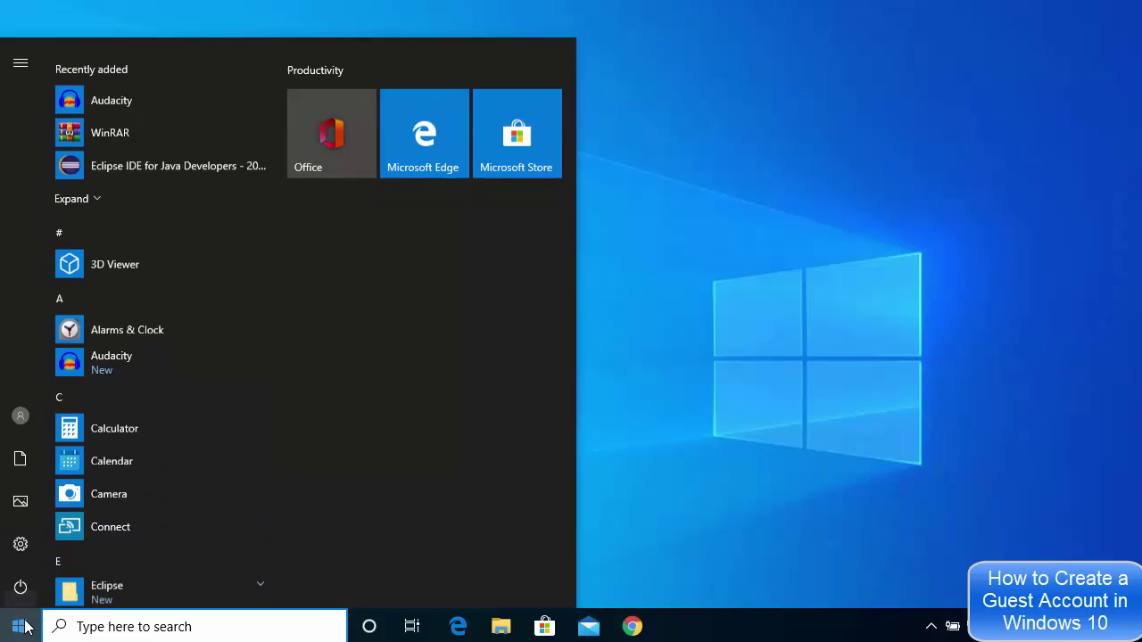
pyautogui.moveTo(20, 425)
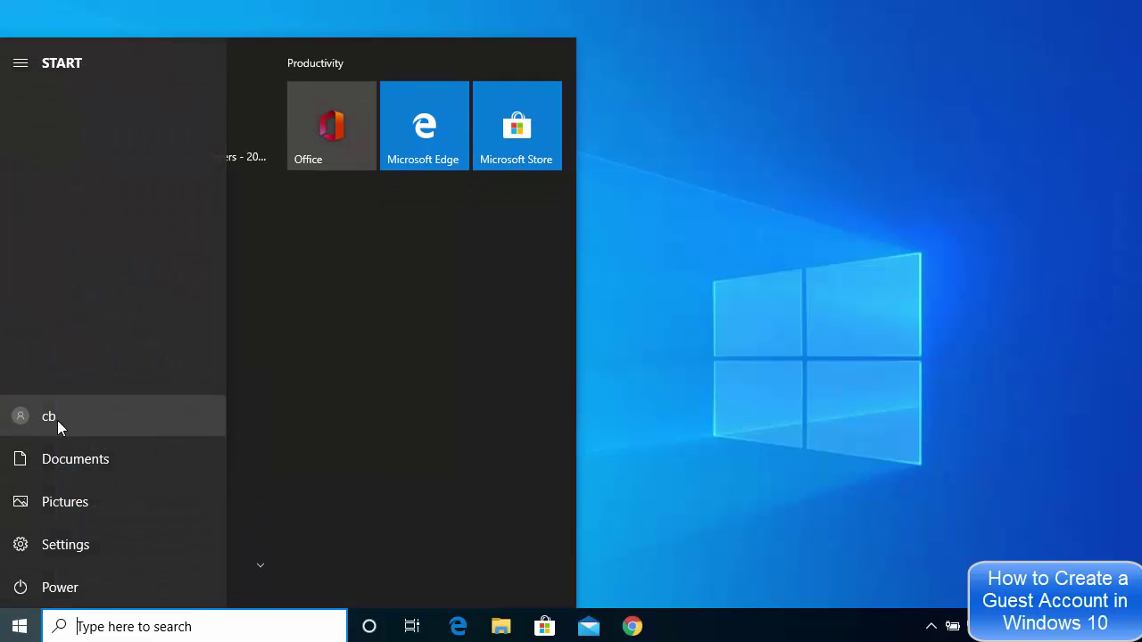
pyautogui.click(72, 419)
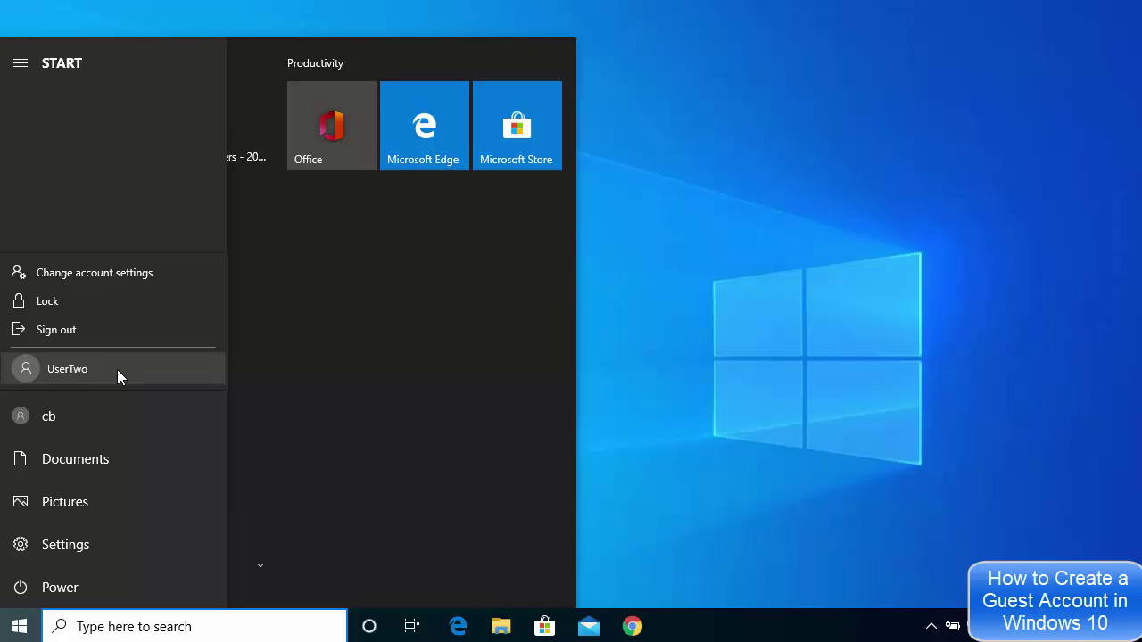
pyautogui.click(89, 331)
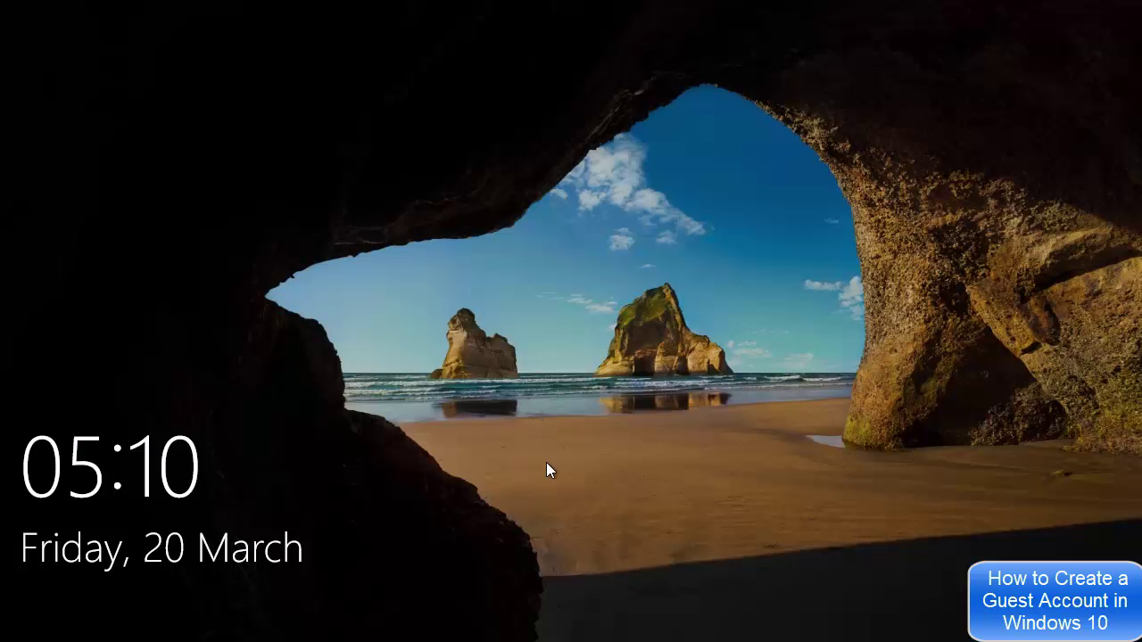
# Sign in as UserTwo from the lock screen using its password.
pyautogui.click(546, 463)
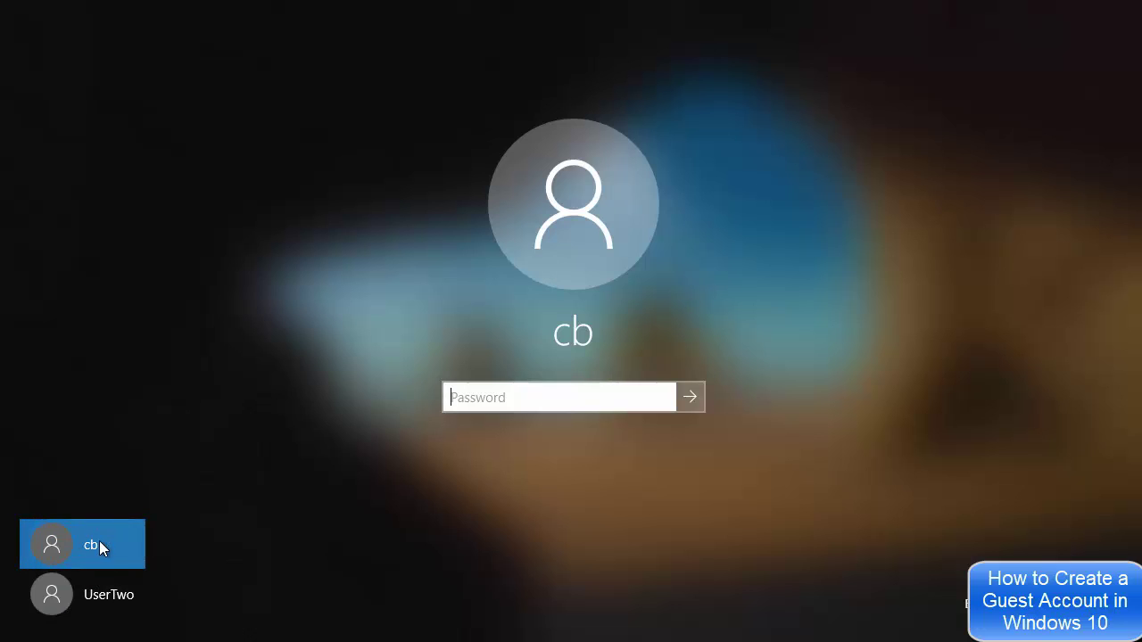
pyautogui.click(98, 596)
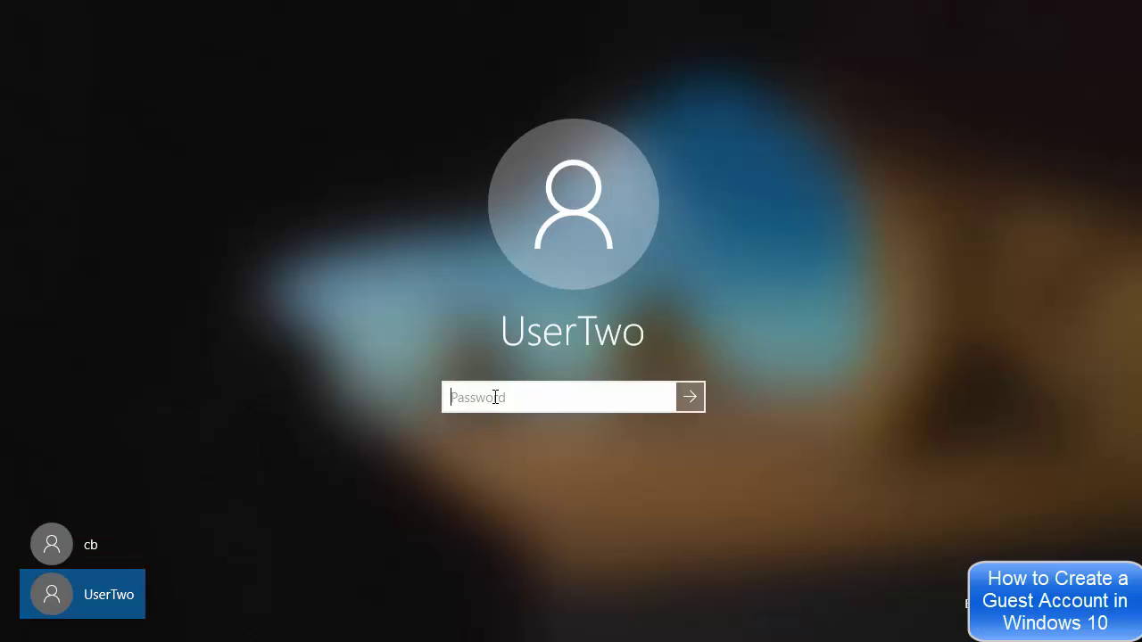
pyautogui.write('••••')
pyautogui.click(693, 398)
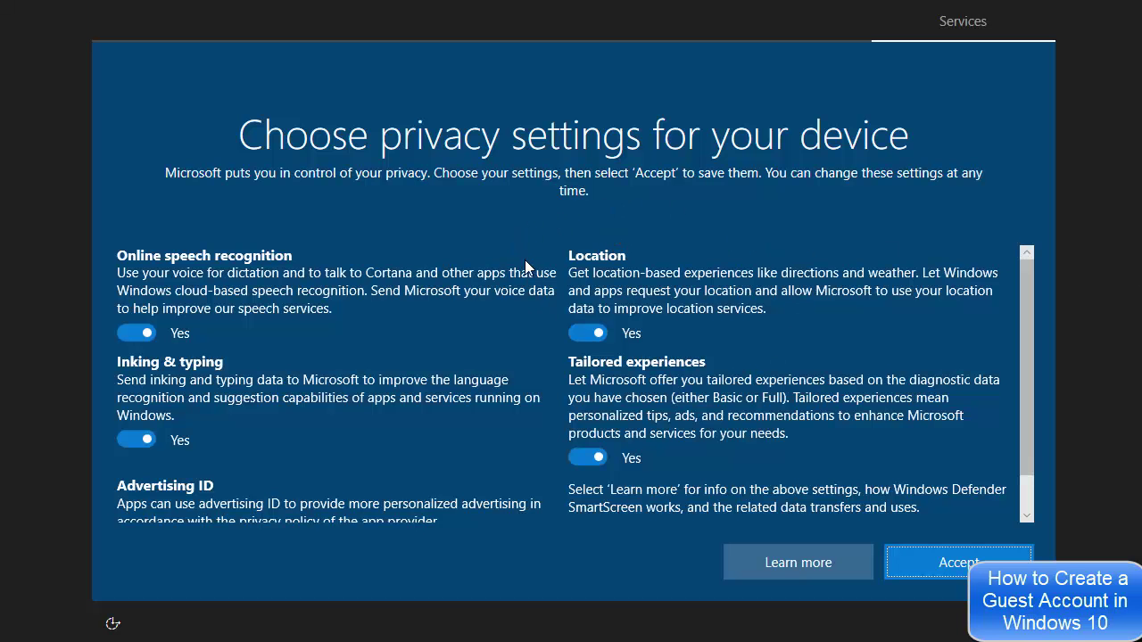
# Turn off speech recognition, location, tailored experiences, inking & typing and advertising ID, then accept.
pyautogui.click(123, 339)
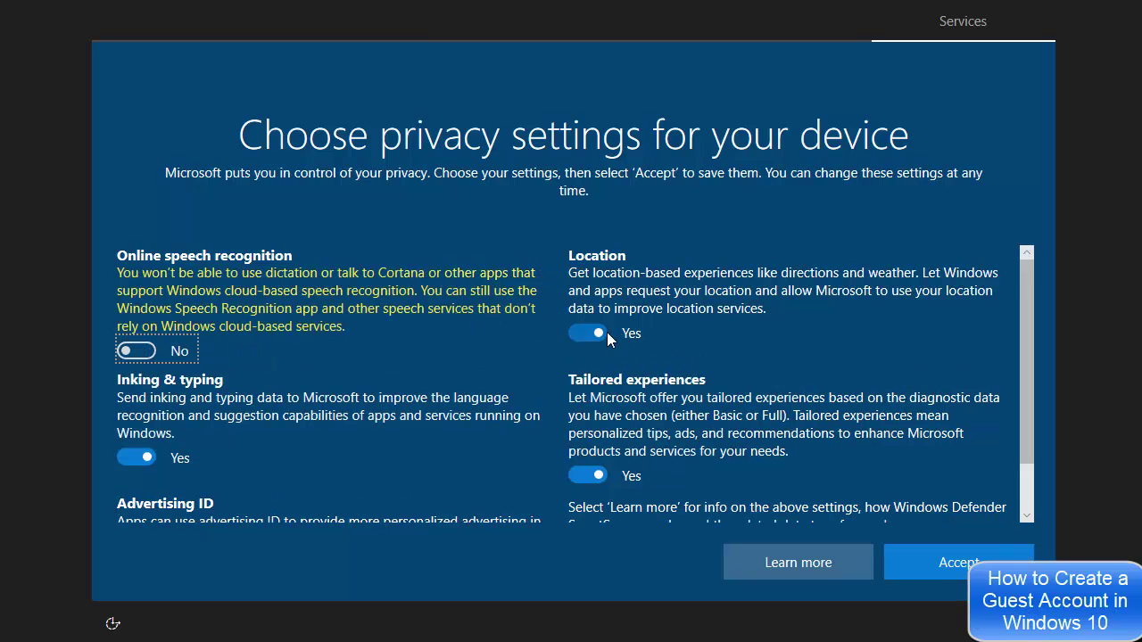
pyautogui.click(571, 331)
pyautogui.click(572, 477)
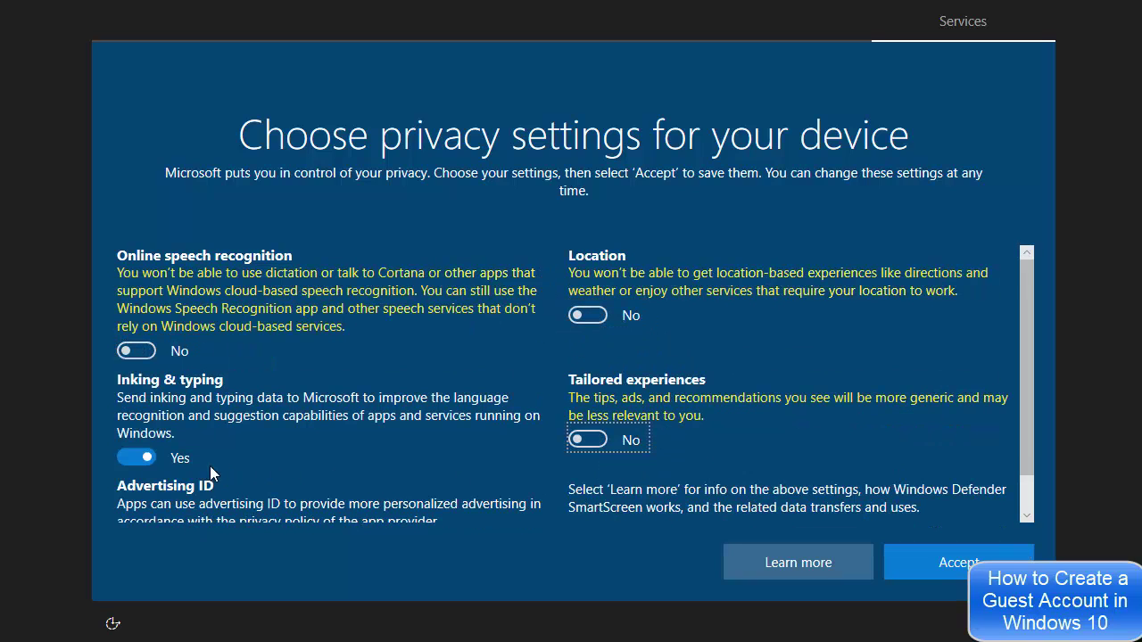
pyautogui.click(123, 458)
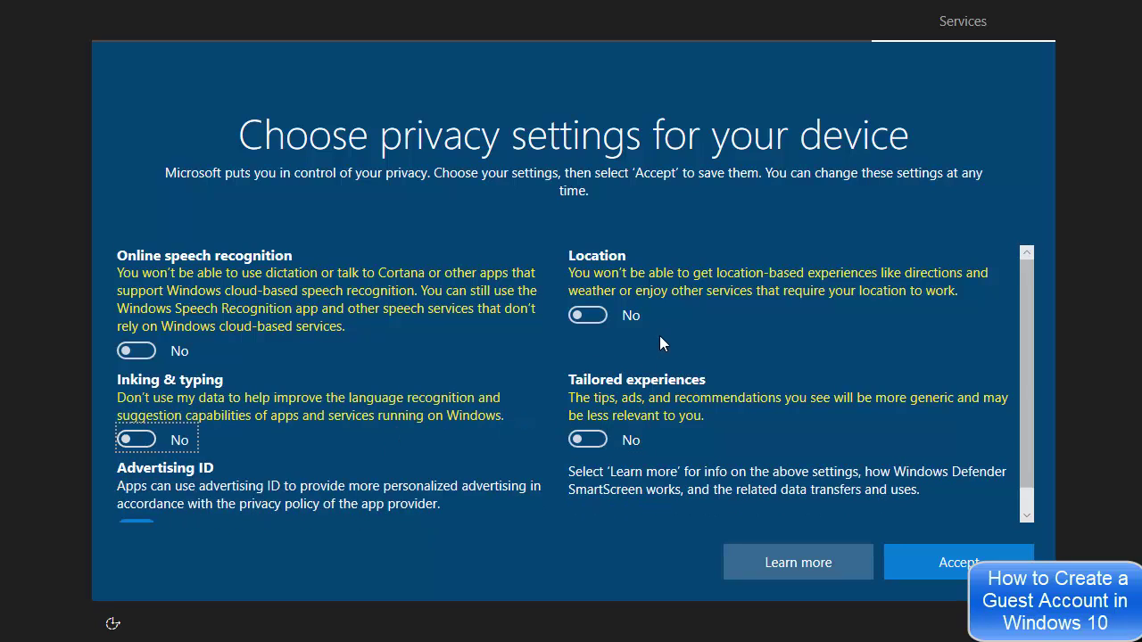
pyautogui.scroll(-1, 660, 336)
pyautogui.click(126, 507)
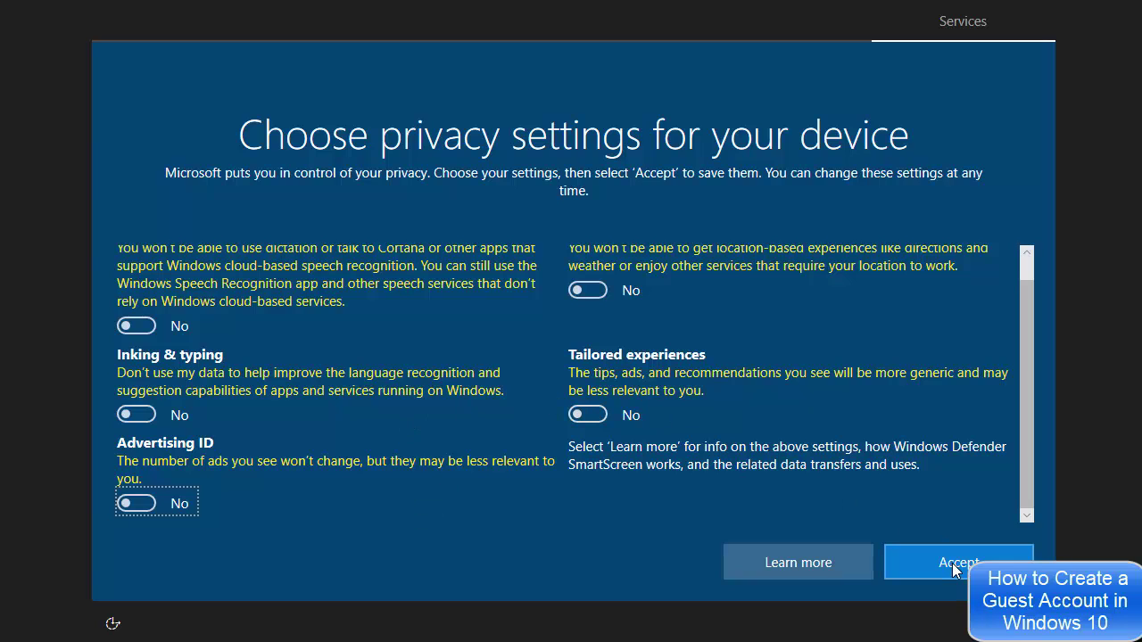
pyautogui.click(952, 563)
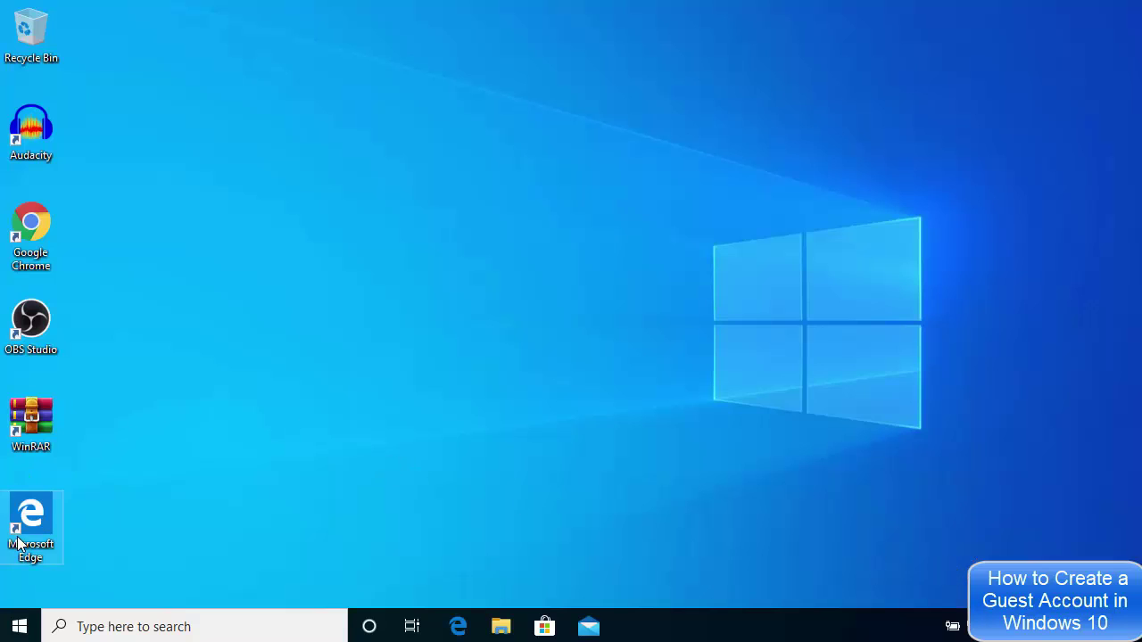
pyautogui.click(20, 629)
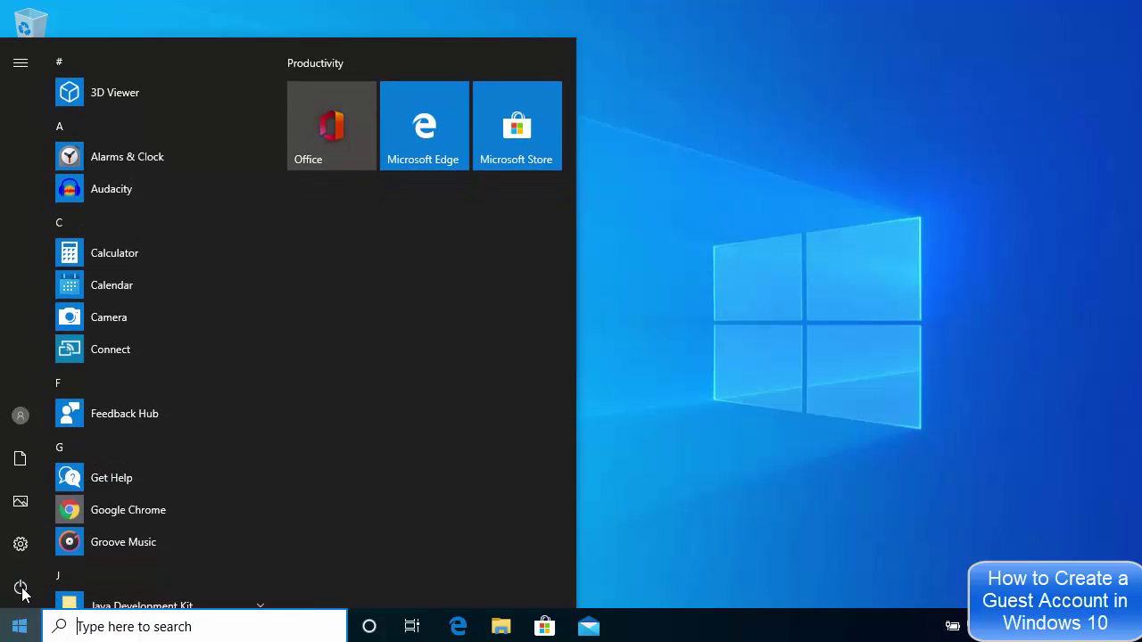
pyautogui.moveTo(26, 418)
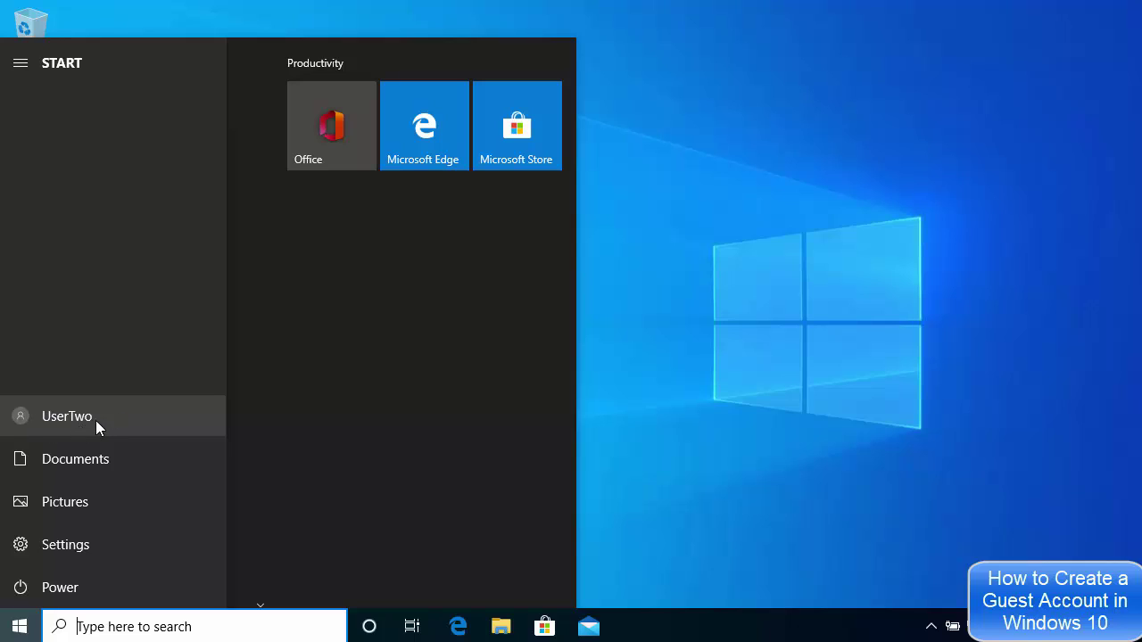
pyautogui.click(762, 420)
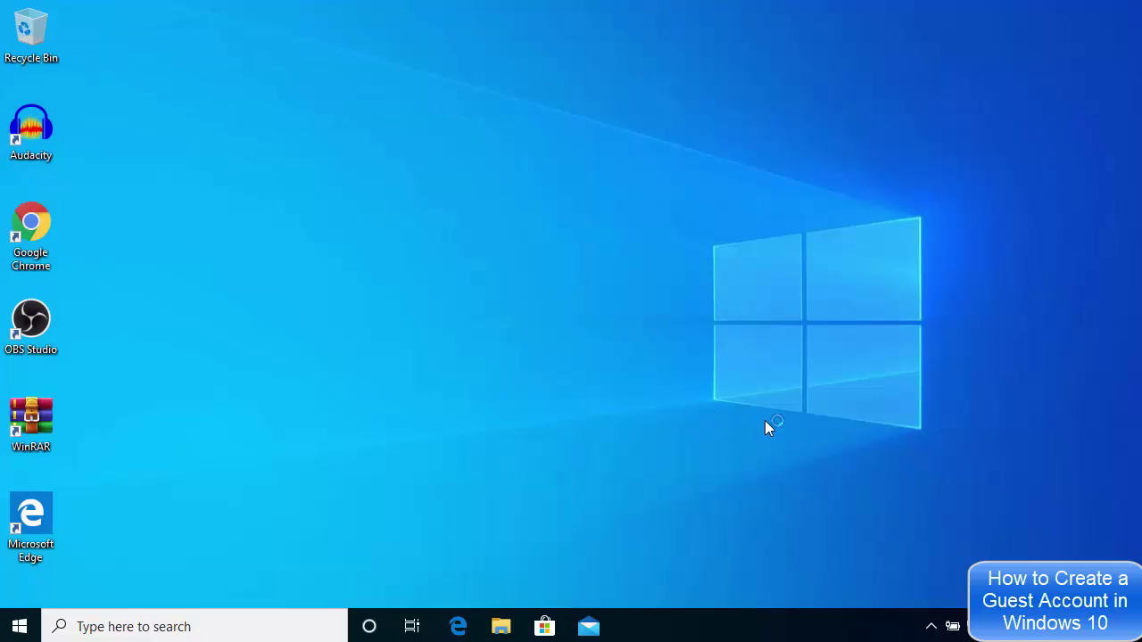